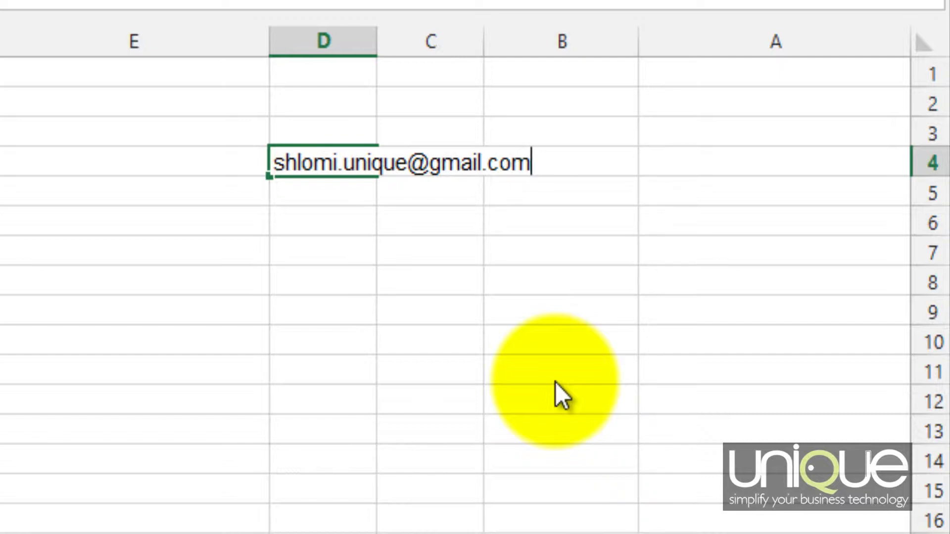
# - Commit the e-mail in D4 as a hyperlink, AutoFit column D, then select D6
pyautogui.press('Return')
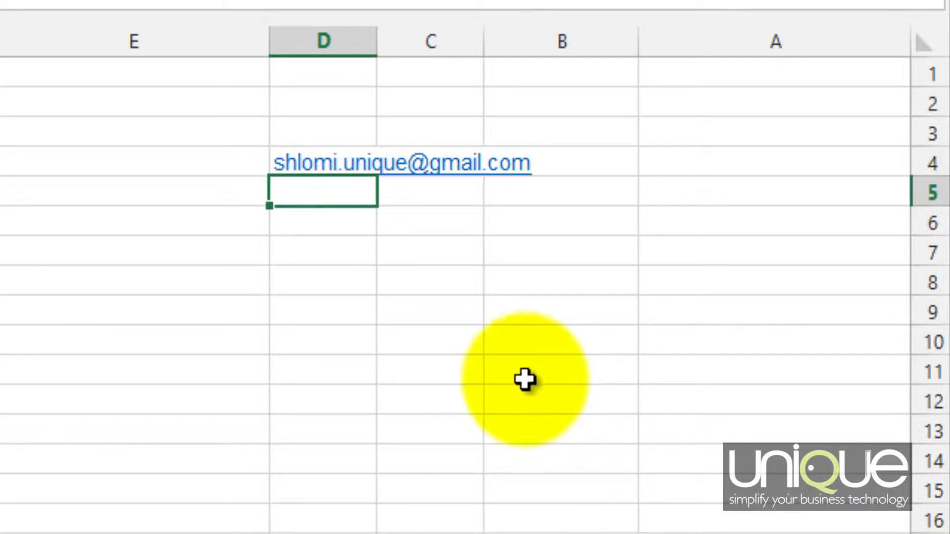
pyautogui.doubleClick(269, 41)
pyautogui.click(291, 268)
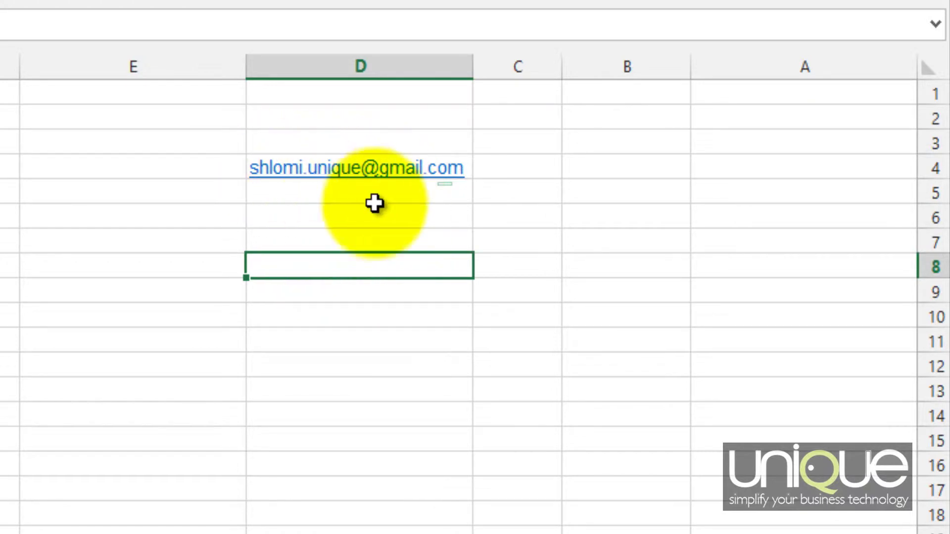
pyautogui.click(340, 222)
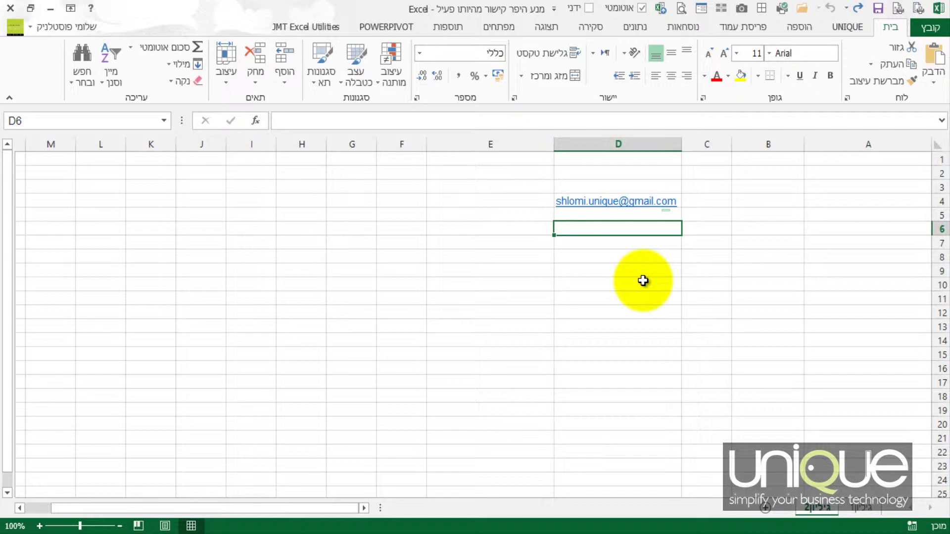
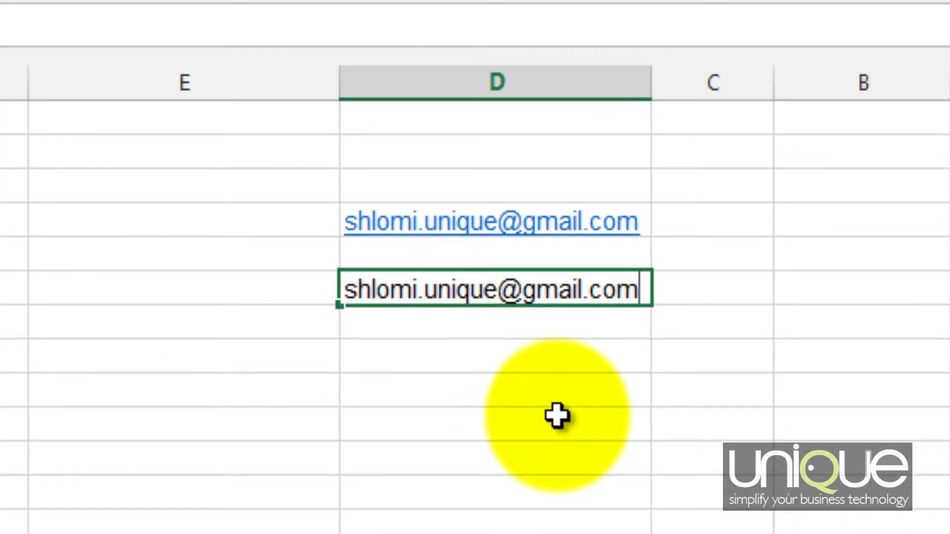
# - Enter the e-mail address in D6, undo its automatic hyperlink, and check it's plain text
pyautogui.press('Return')
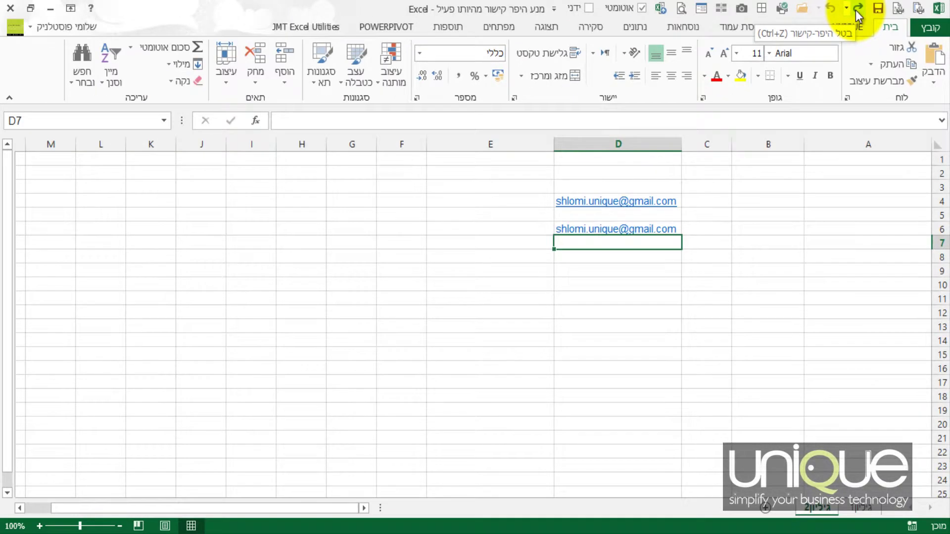
pyautogui.click(816, 12)
pyautogui.click(657, 269)
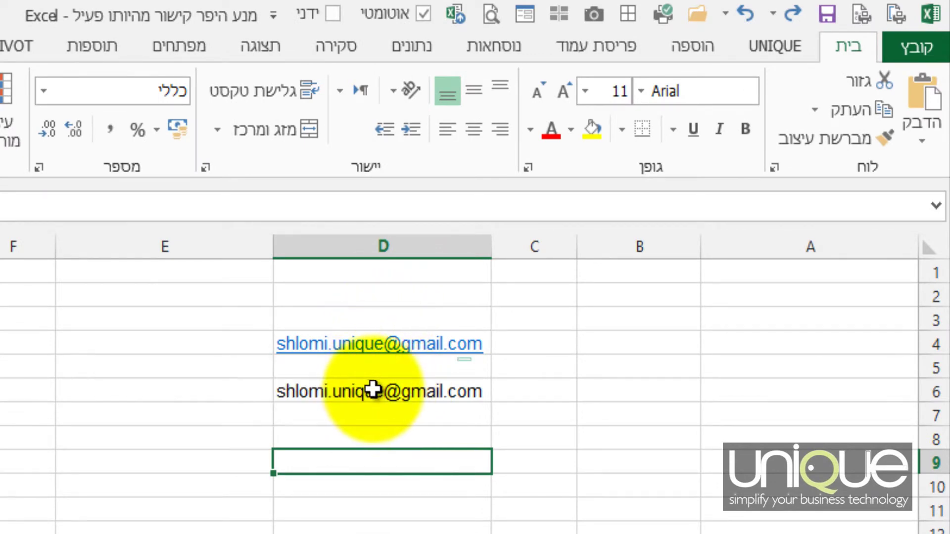
pyautogui.click(379, 392)
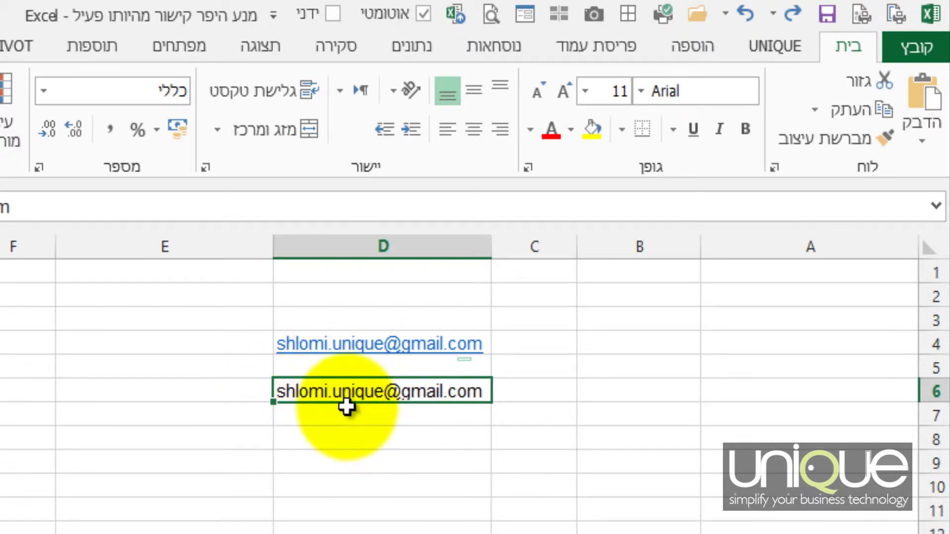
pyautogui.click(345, 437)
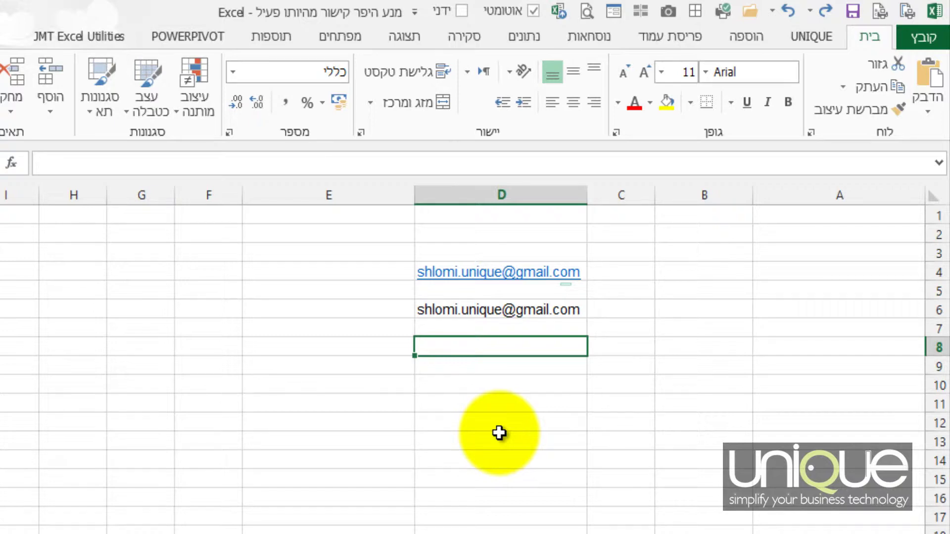
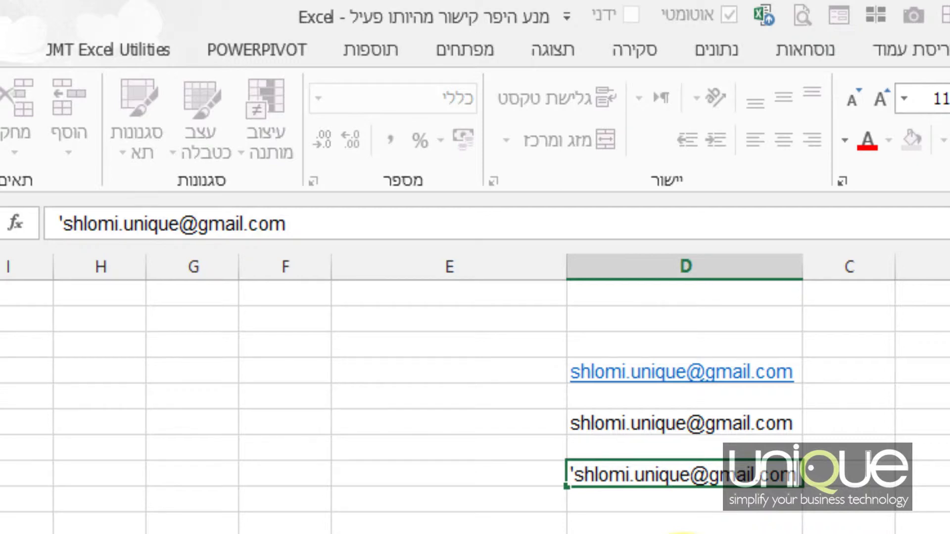
# - Type the e-mail address with a leading apostrophe into D8 and confirm the stored apostrophe
pyautogui.press('Return')
pyautogui.click(690, 478)
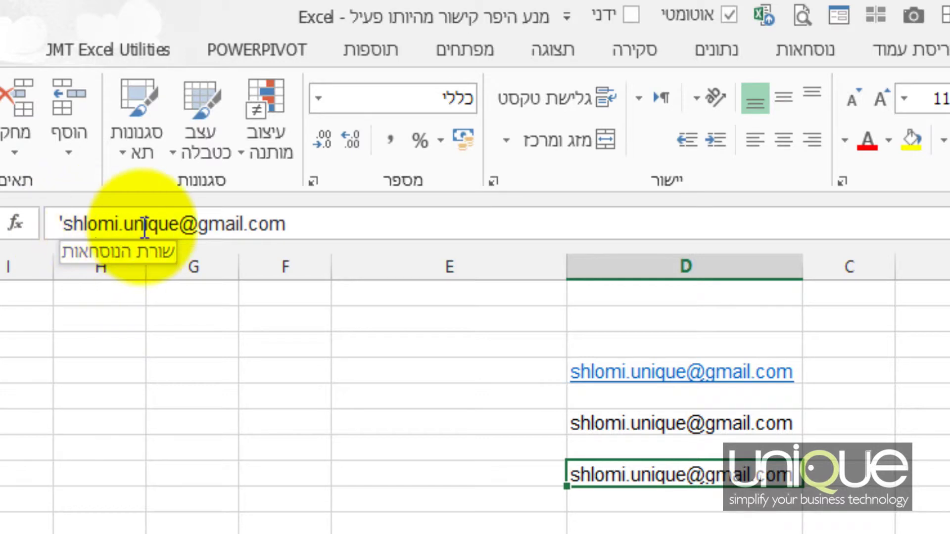
pyautogui.click(652, 526)
pyautogui.click(650, 479)
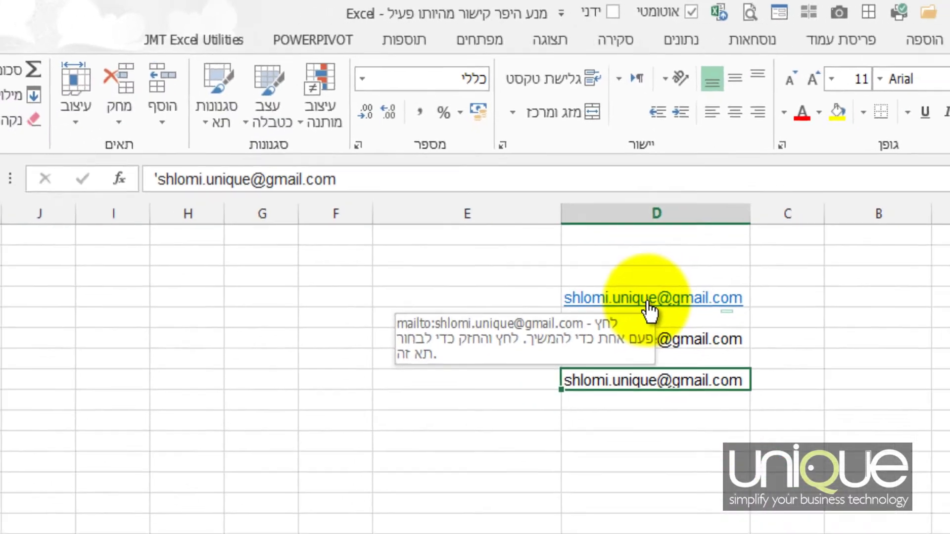
pyautogui.click(672, 378)
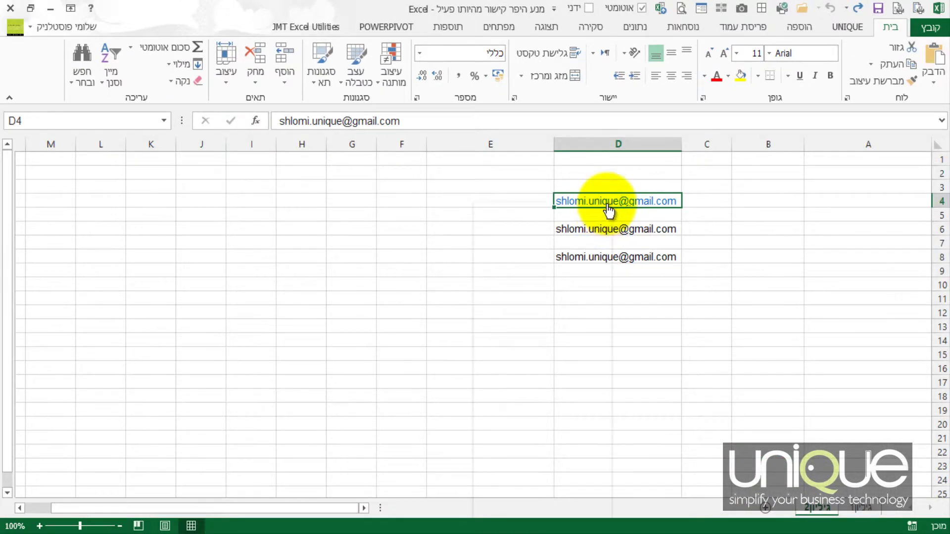
# - Copy the hyperlinked e-mail from D4 and paste it into A1:A20
pyautogui.rightClick(606, 210)
pyautogui.click(600, 232)
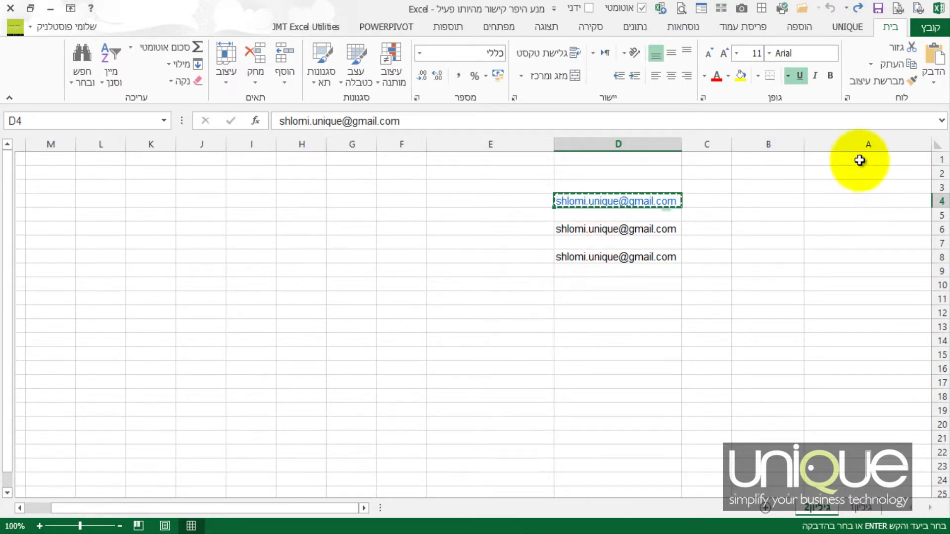
pyautogui.moveTo(859, 159); pyautogui.dragTo(870, 428)
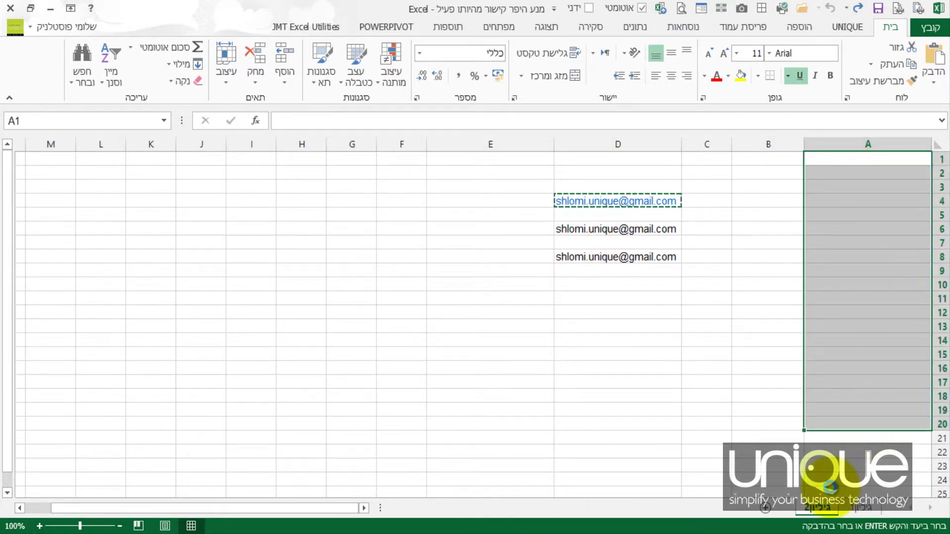
pyautogui.press('Return')
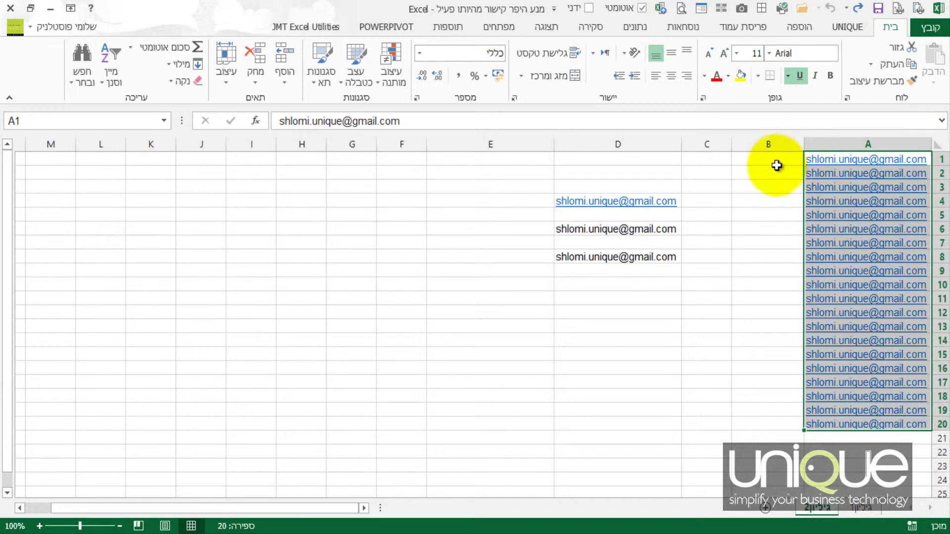
pyautogui.click(775, 159)
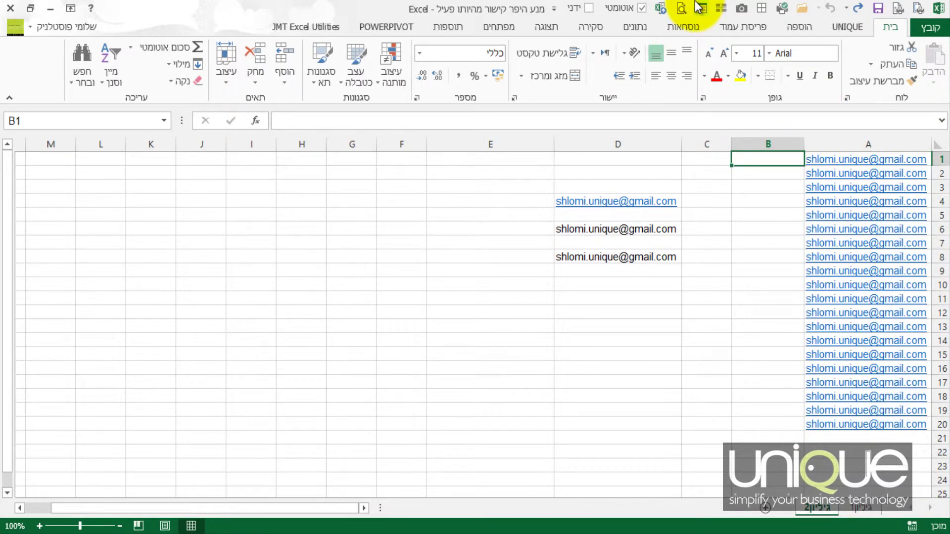
pyautogui.press('Right')
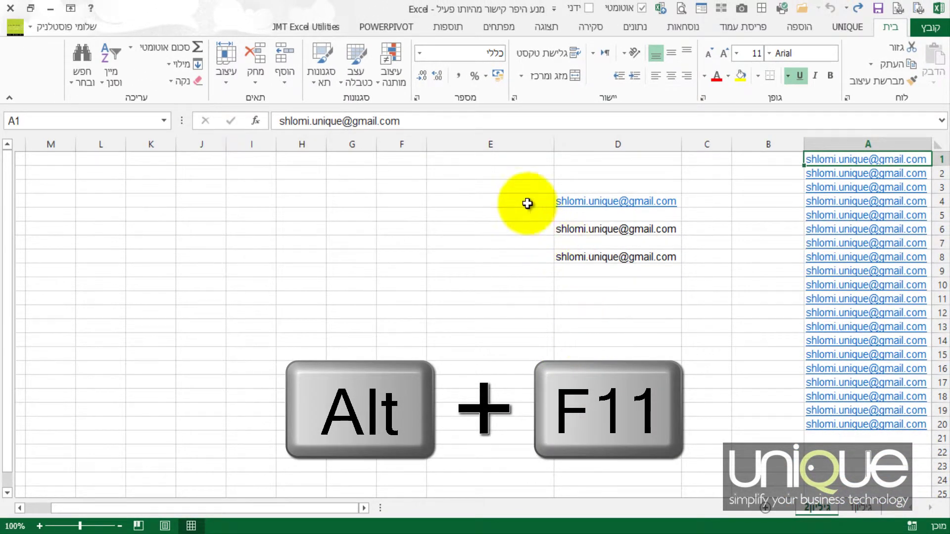
# - Show the Developer tab and launch the Visual Basic editor
pyautogui.click(501, 29)
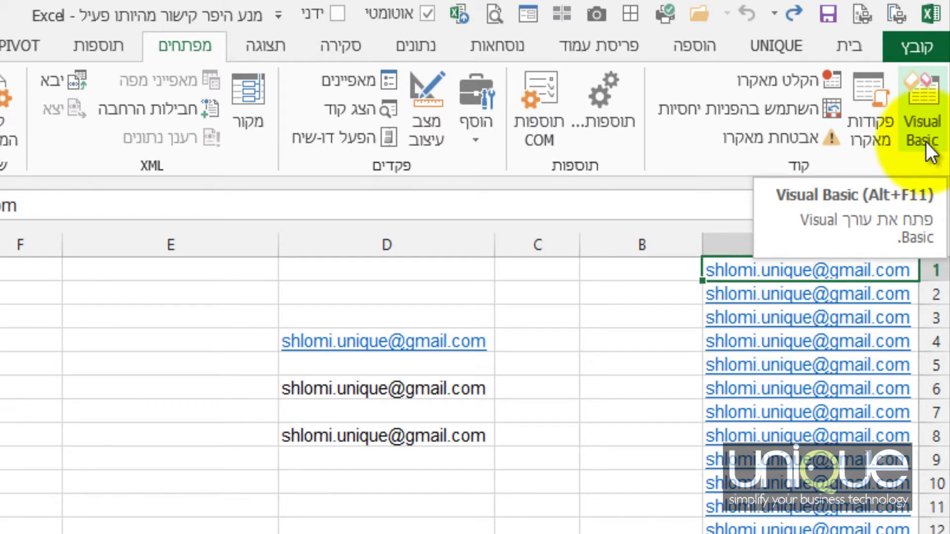
pyautogui.click(923, 135)
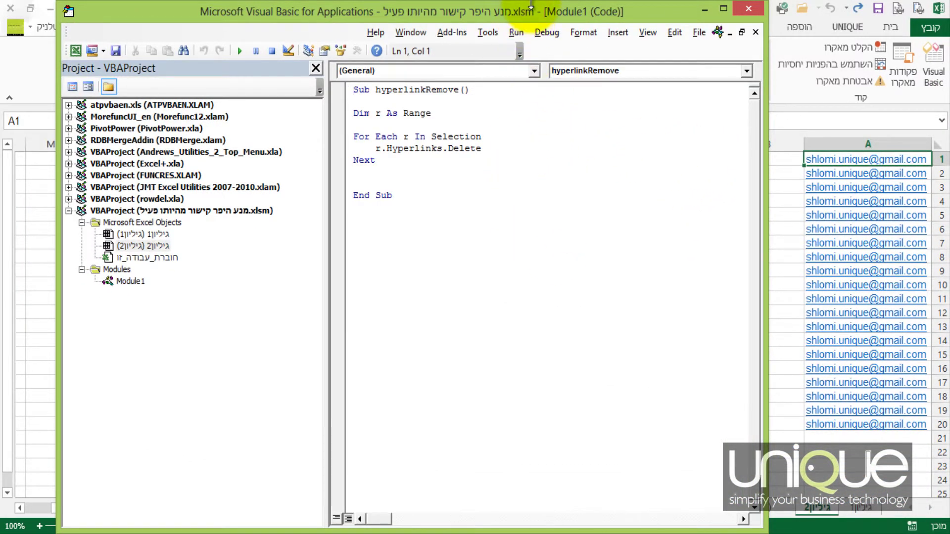
# - Review Module1's hyperlinkRemove loop: variable r and the r.Hyperlinks.Delete call
pyautogui.moveTo(524, 20); pyautogui.dragTo(509, 82)
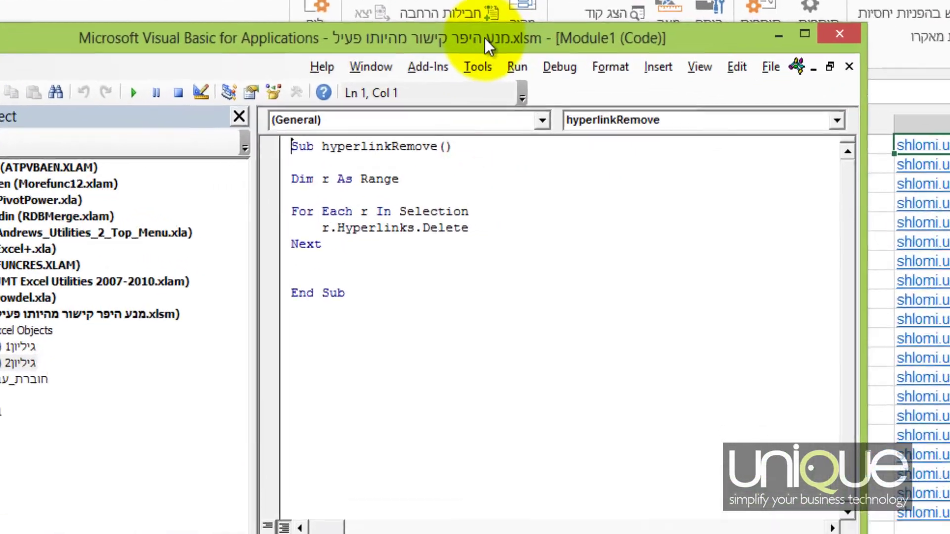
pyautogui.click(387, 309)
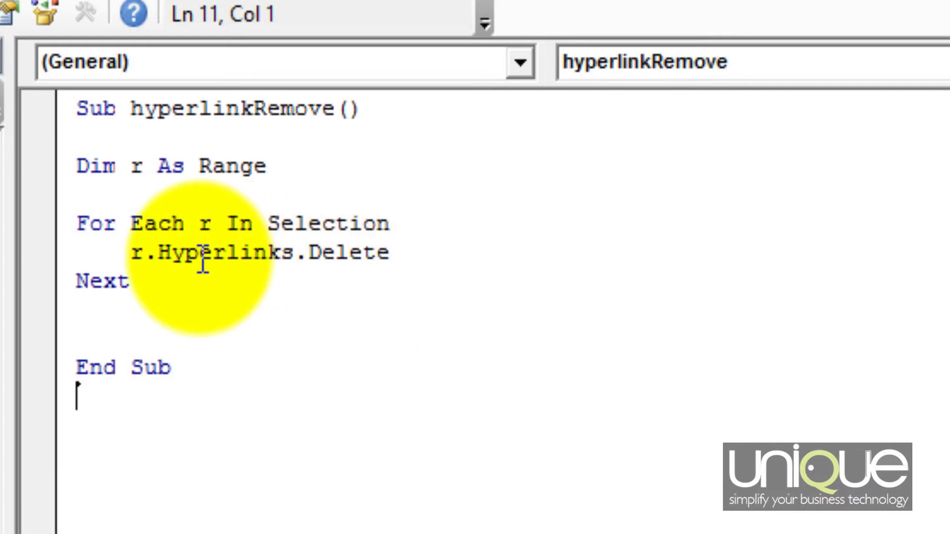
pyautogui.doubleClick(132, 253)
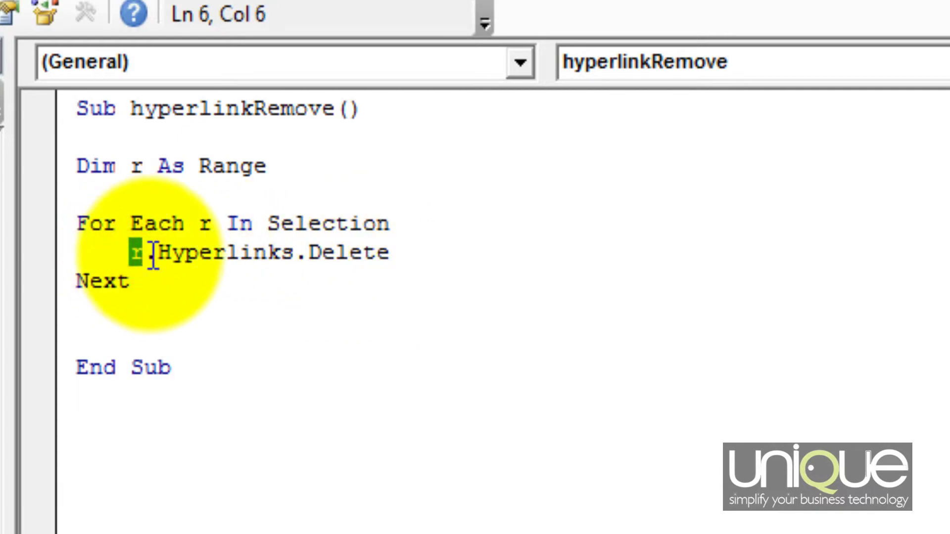
pyautogui.moveTo(158, 257); pyautogui.dragTo(368, 274)
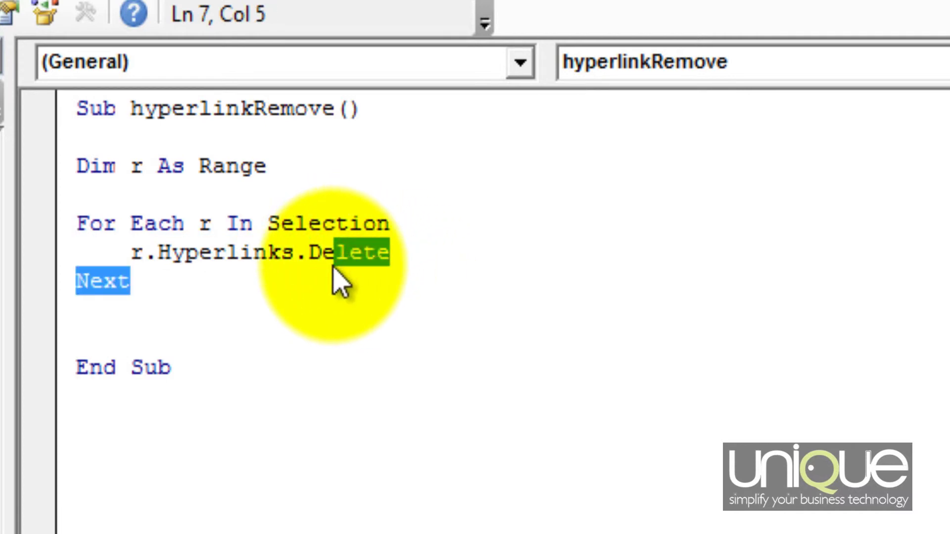
pyautogui.click(254, 255)
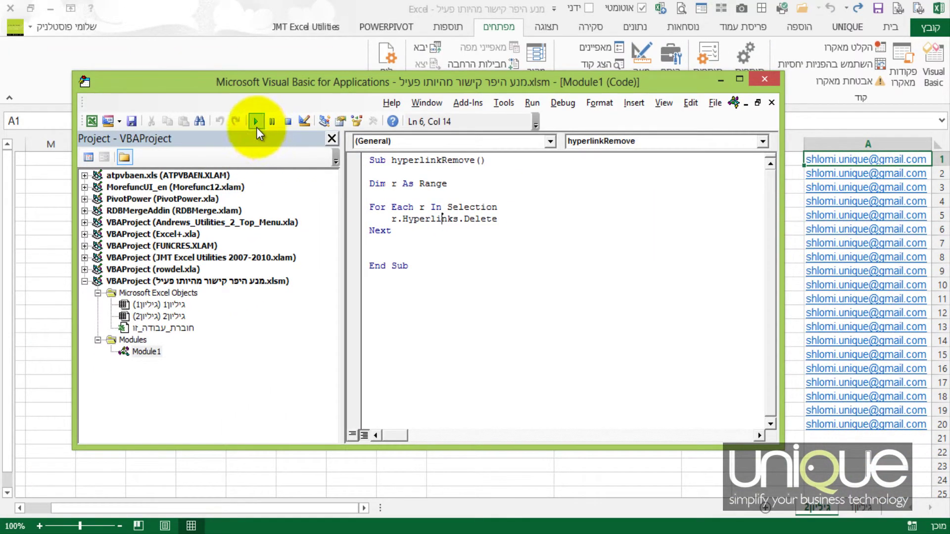
# - Run hyperlinkRemove on the column A selection and return to the worksheet with Alt+F11
pyautogui.click(380, 184)
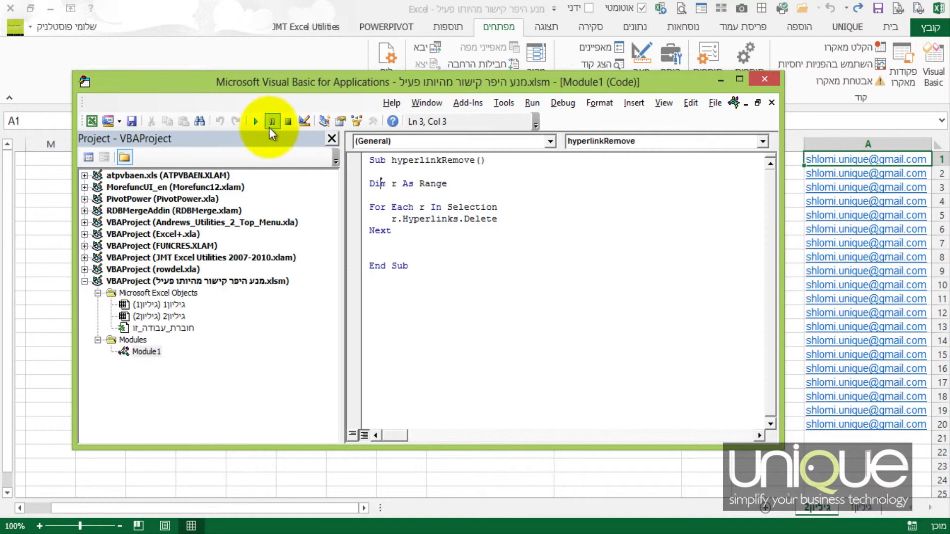
pyautogui.click(256, 122)
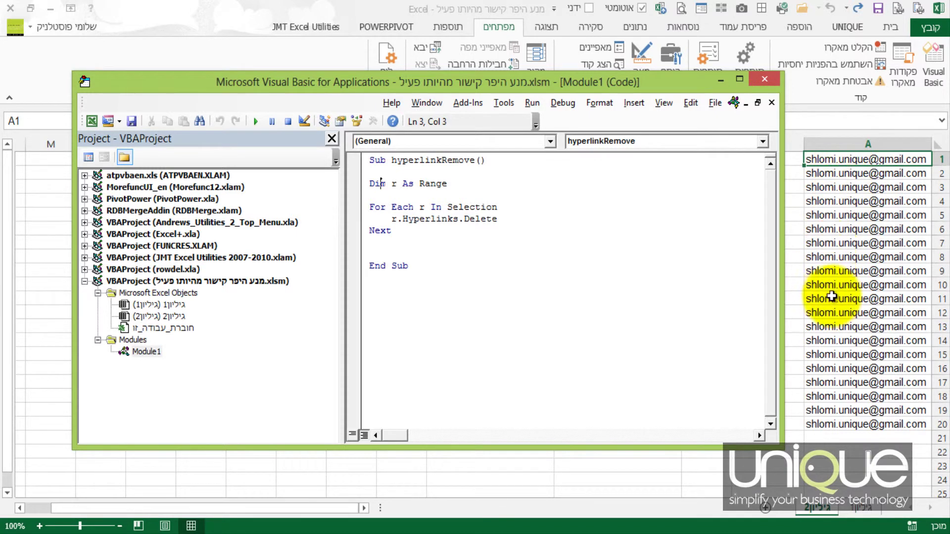
pyautogui.hotkey('alt', 'F11')
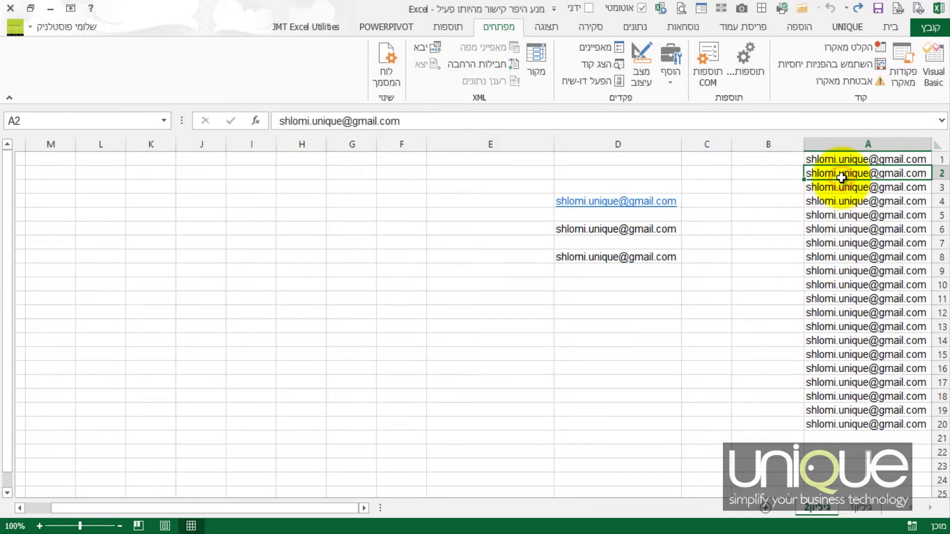
# - Check a column A cell is plain text, then reopen the VBA editor narrowed beside column A
pyautogui.click(836, 190)
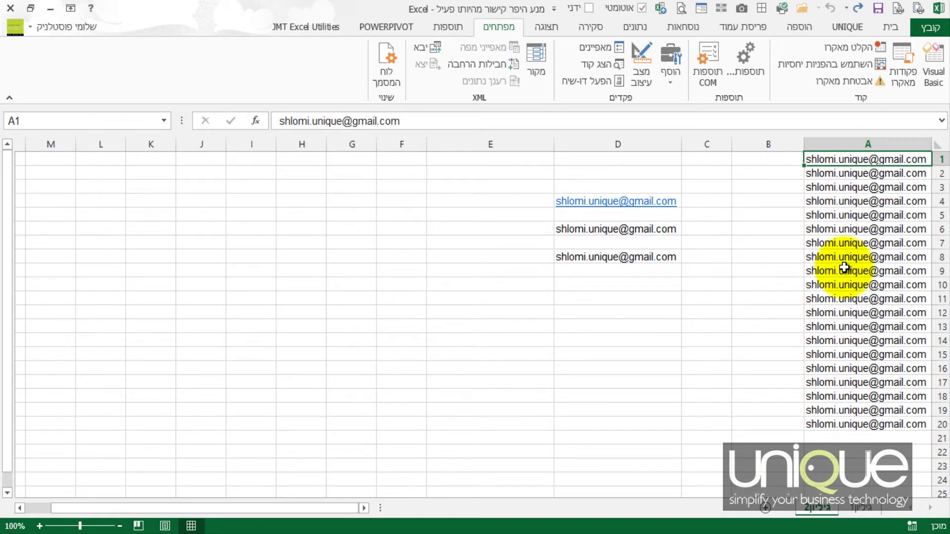
pyautogui.hotkey('alt', 'F11')
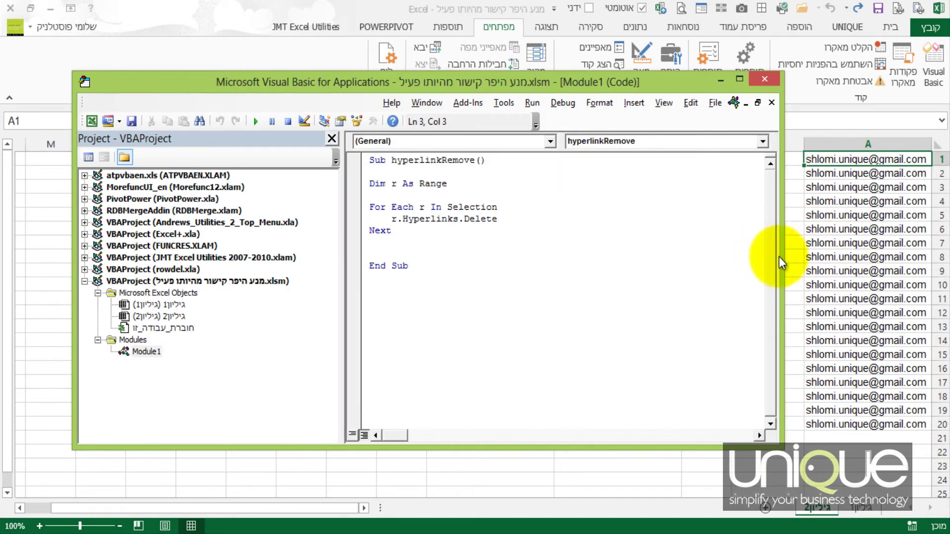
pyautogui.moveTo(775, 258); pyautogui.dragTo(569, 117)
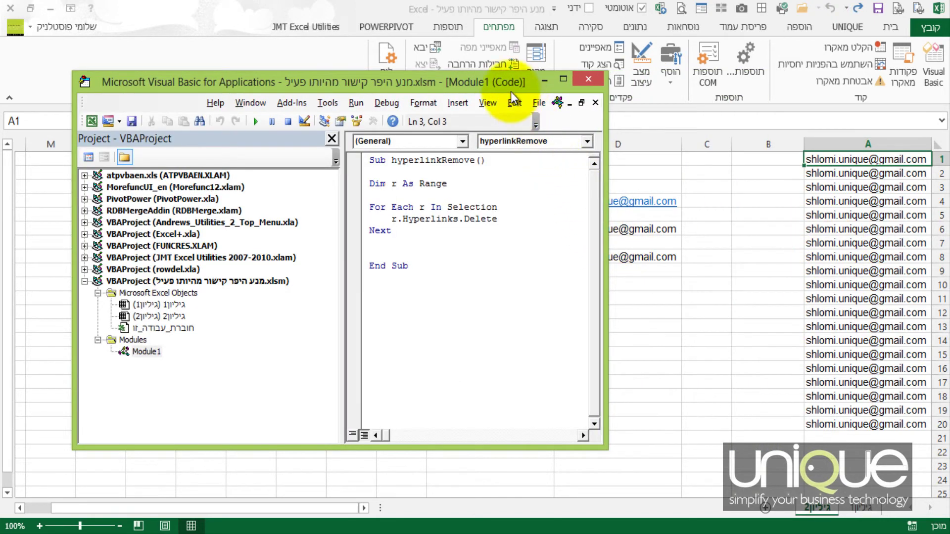
pyautogui.moveTo(511, 80); pyautogui.dragTo(682, 77)
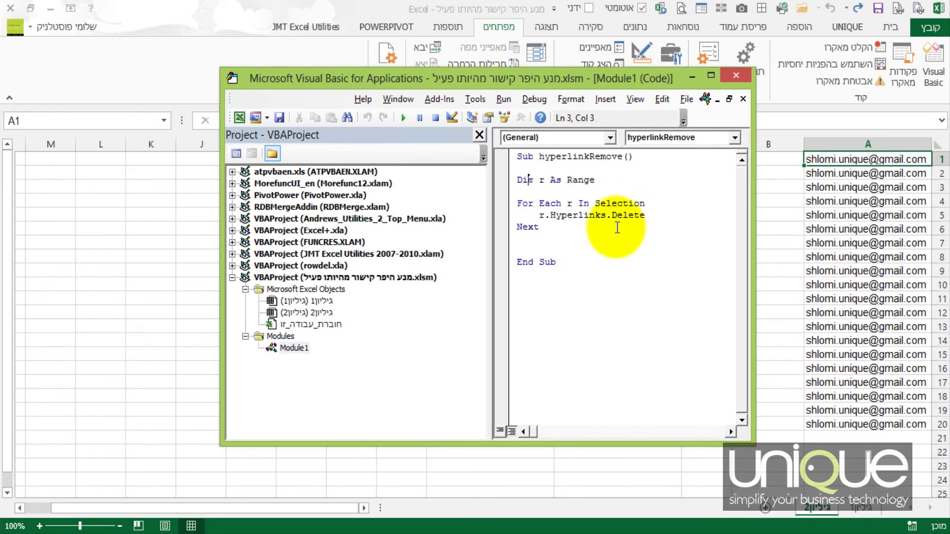